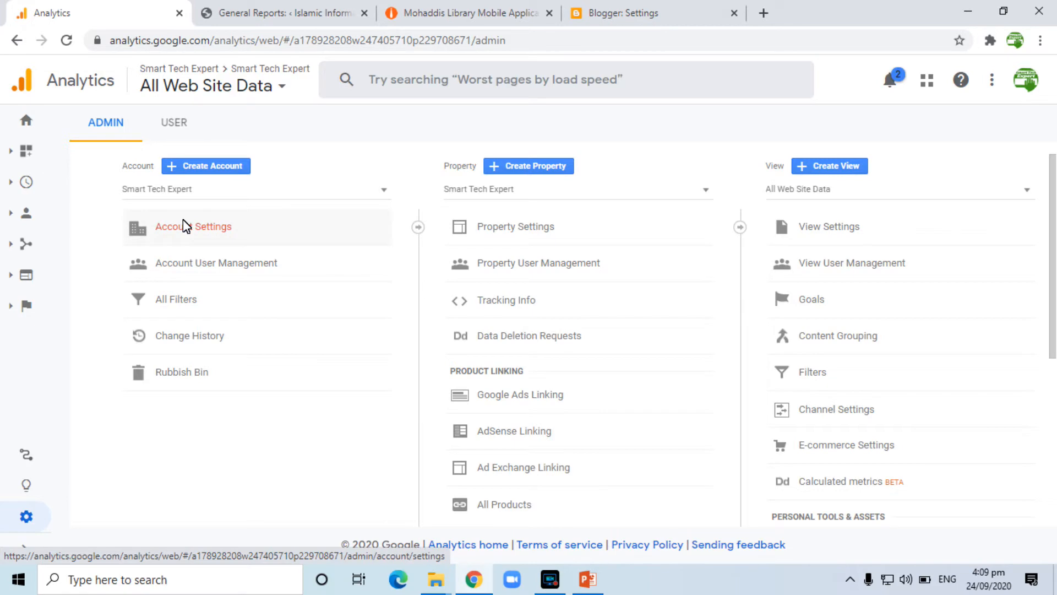
- View the account's user permissions, close them, and open the Tracking Code page under the property's Tracking Info
click(181, 263)
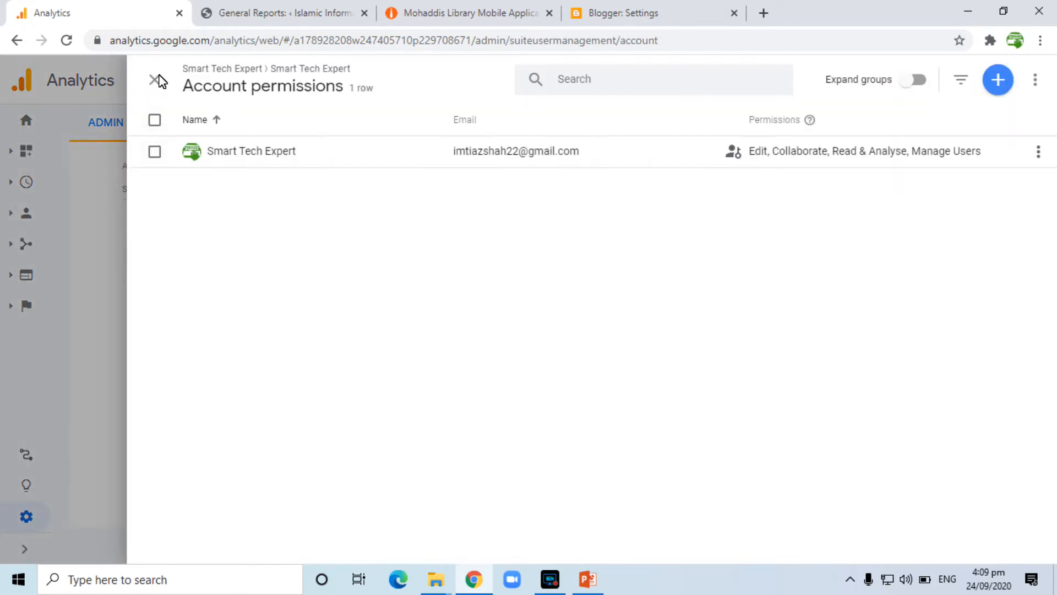
click(156, 80)
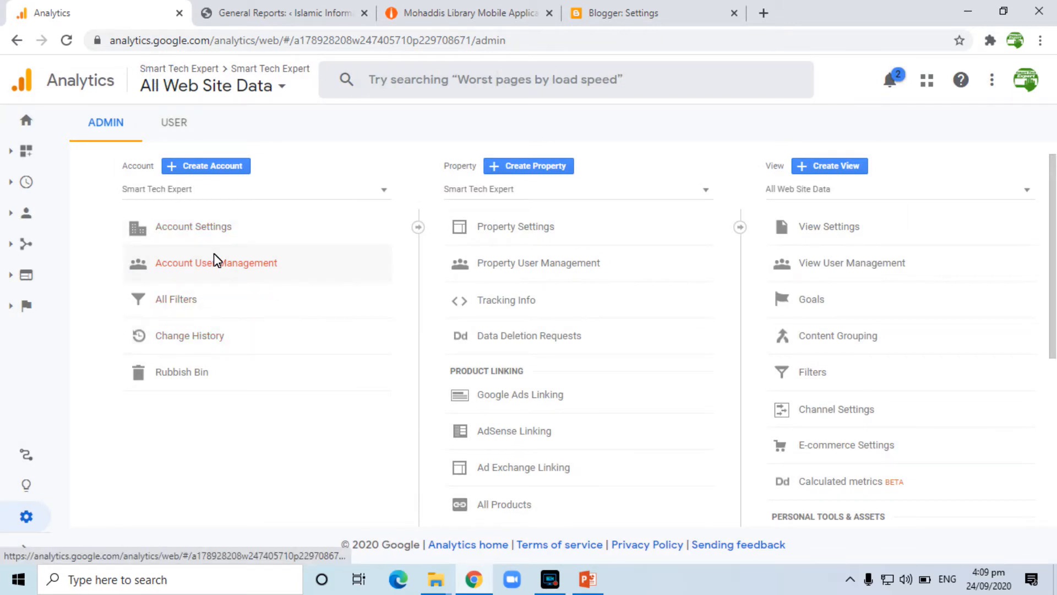
click(515, 304)
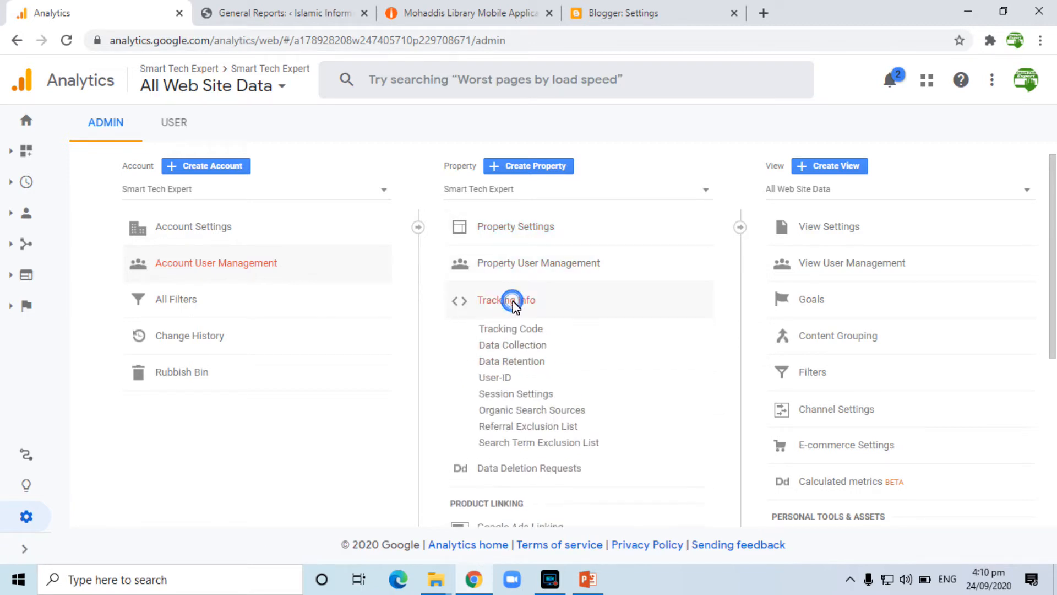
click(511, 329)
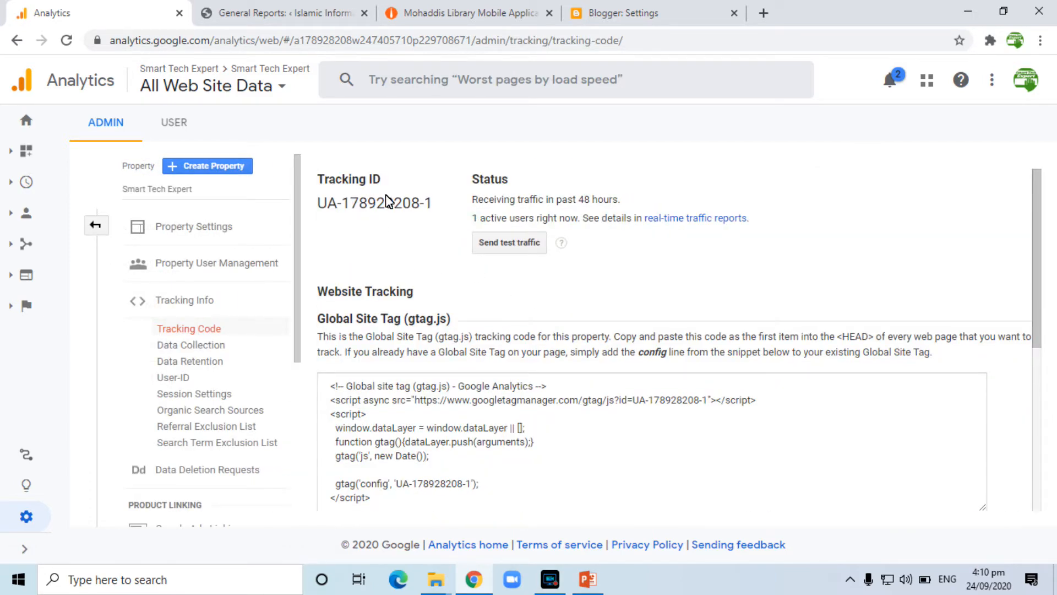
- Review the Global Site Tag snippet and copy the property's tracking ID
drag(320, 204, 428, 205)
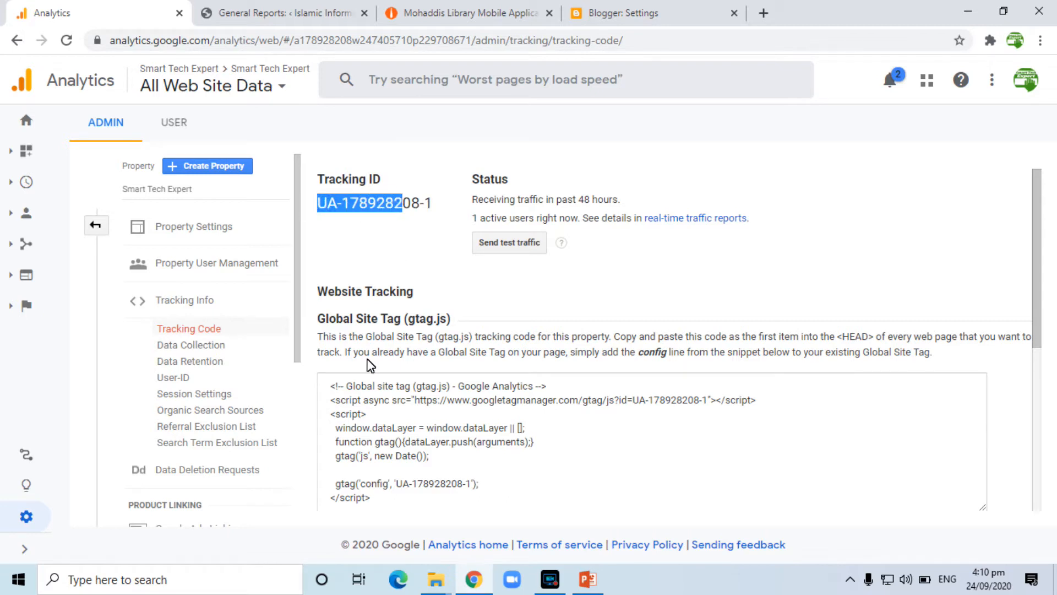
scroll(1038, 298, down, 1)
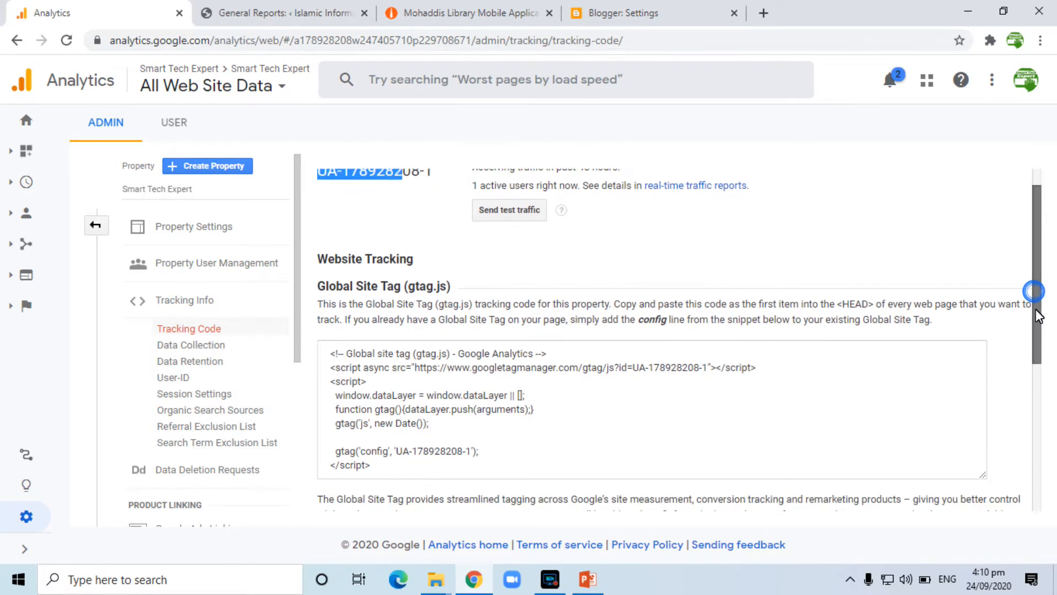
drag(332, 348, 377, 467)
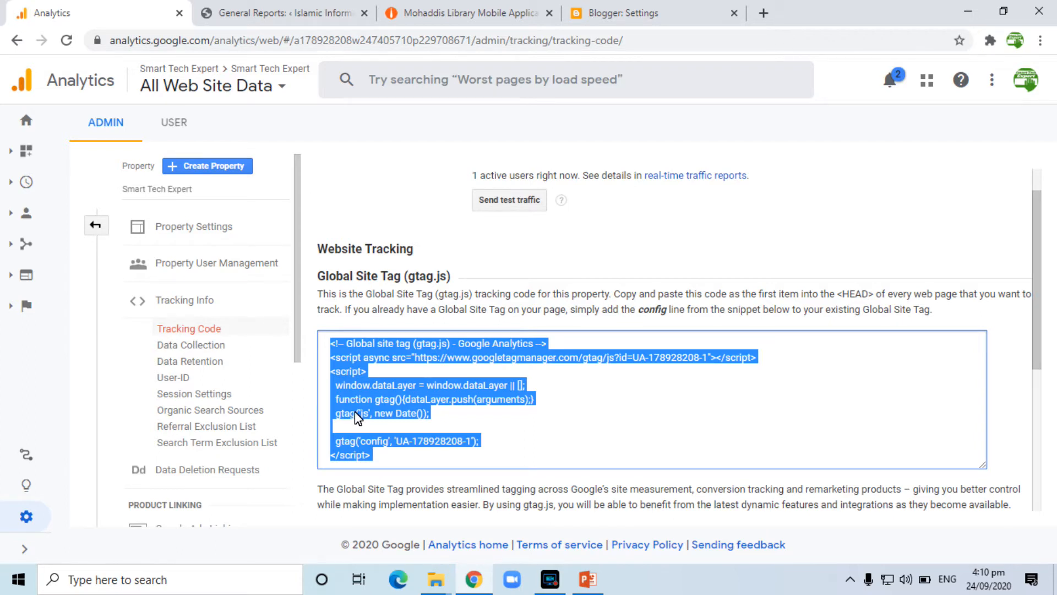
drag(1039, 263, 1038, 242)
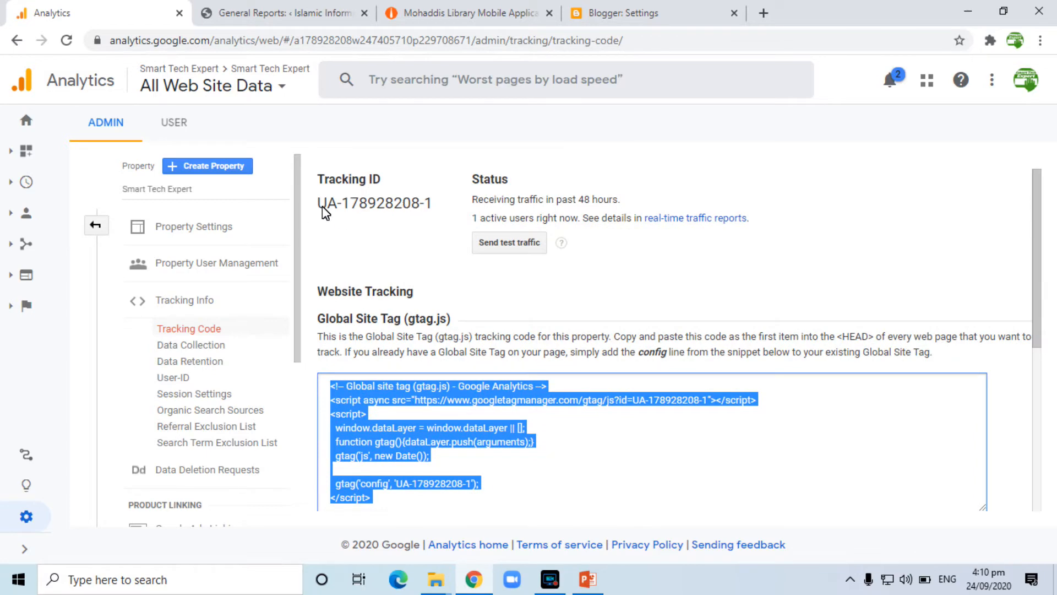
drag(320, 209, 434, 209)
right_click(424, 205)
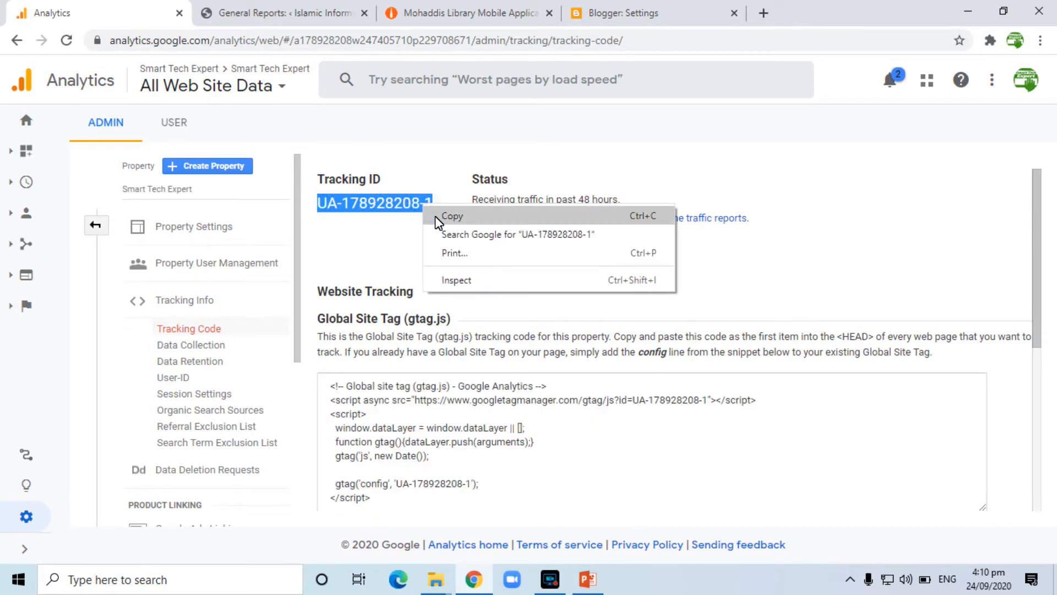
click(434, 216)
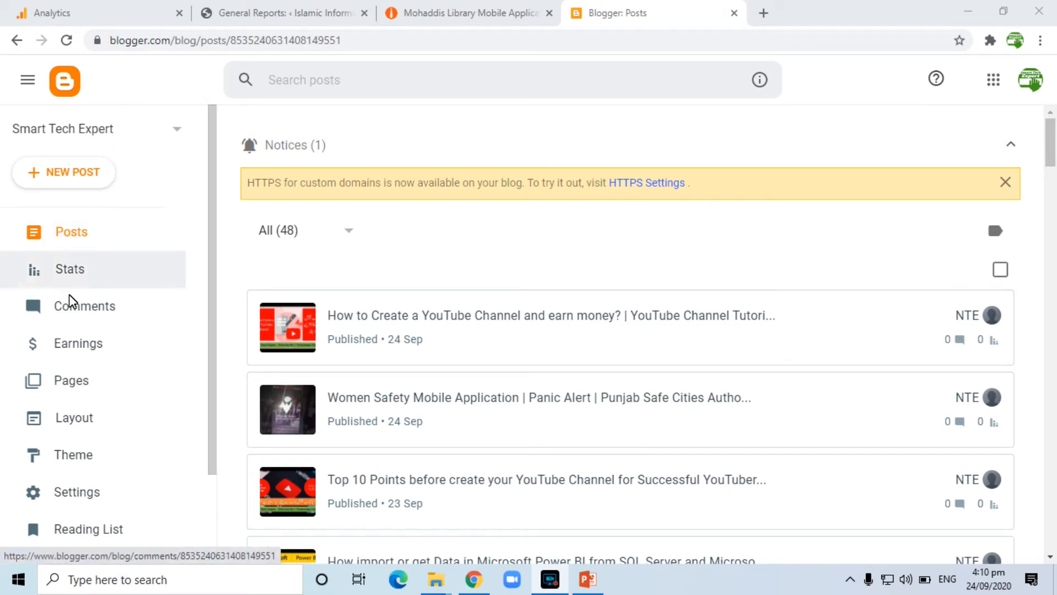
- Switch to Blogger and save the copied tracking ID as the blog's Google Analytics property ID in the basic settings
click(68, 491)
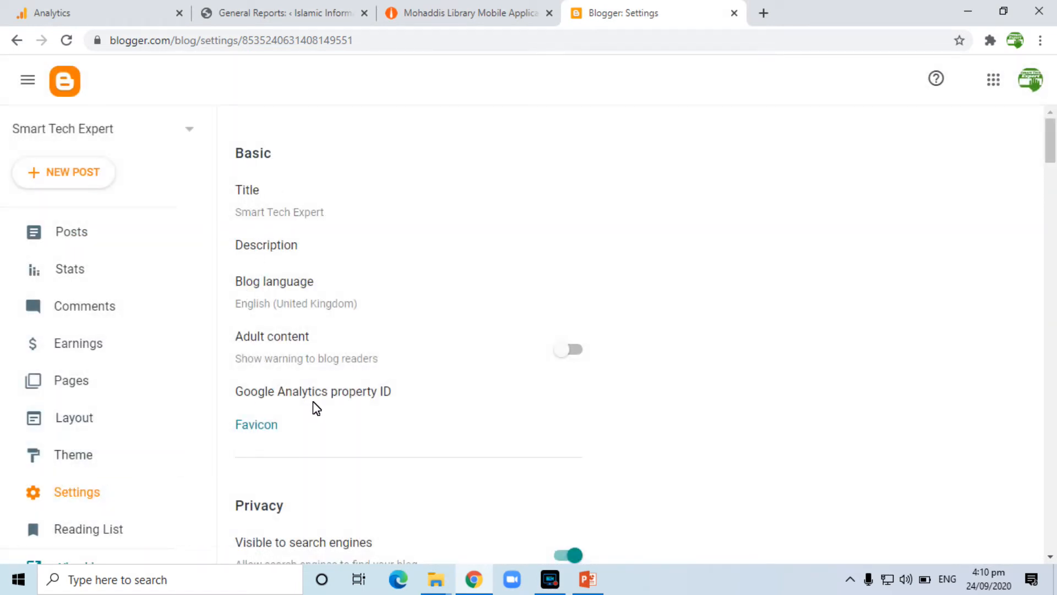
click(362, 398)
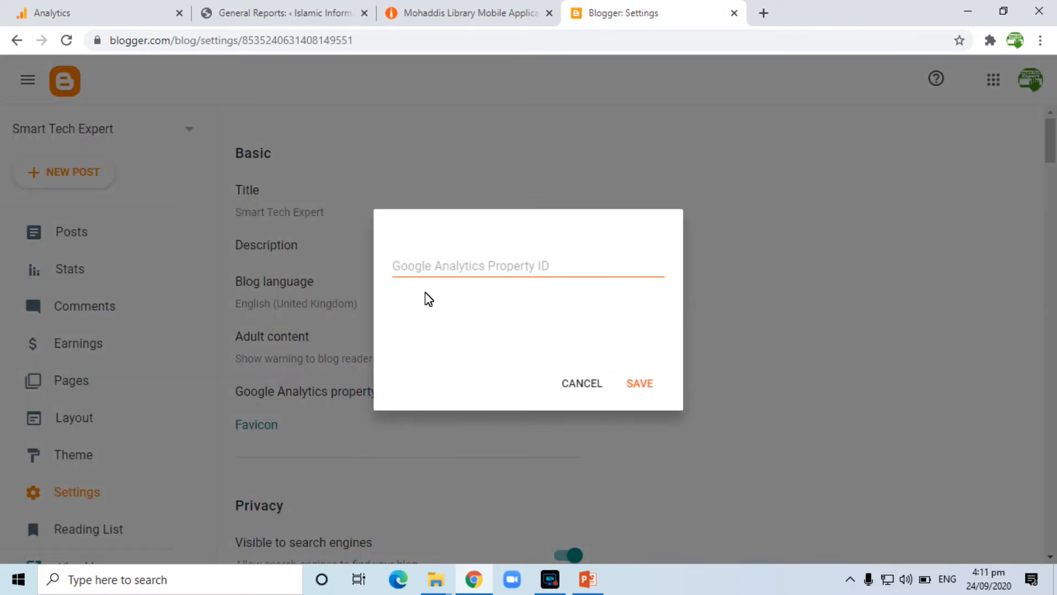
click(435, 276)
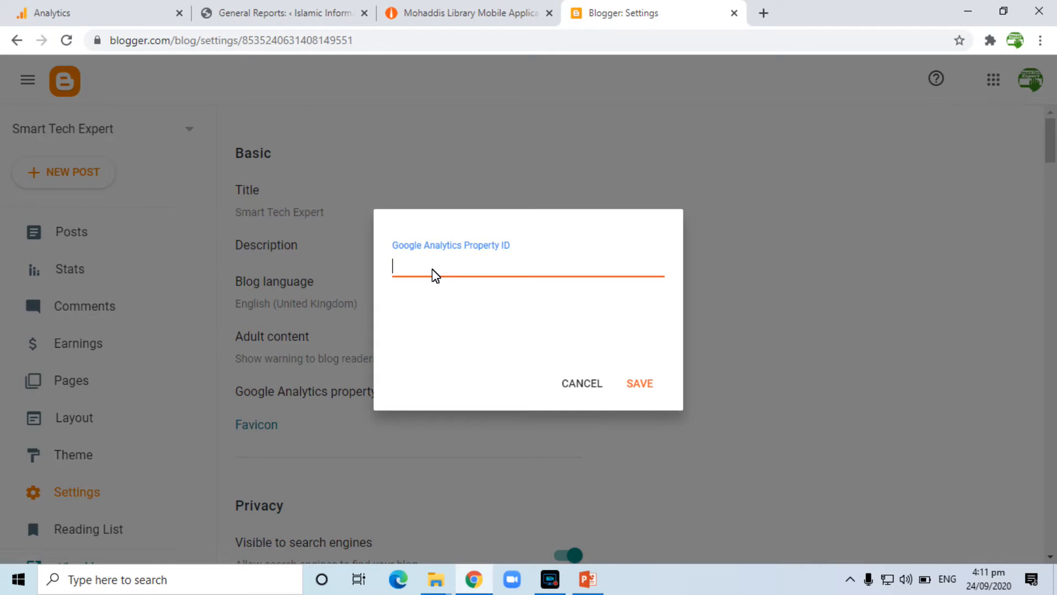
key(ctrl+v)
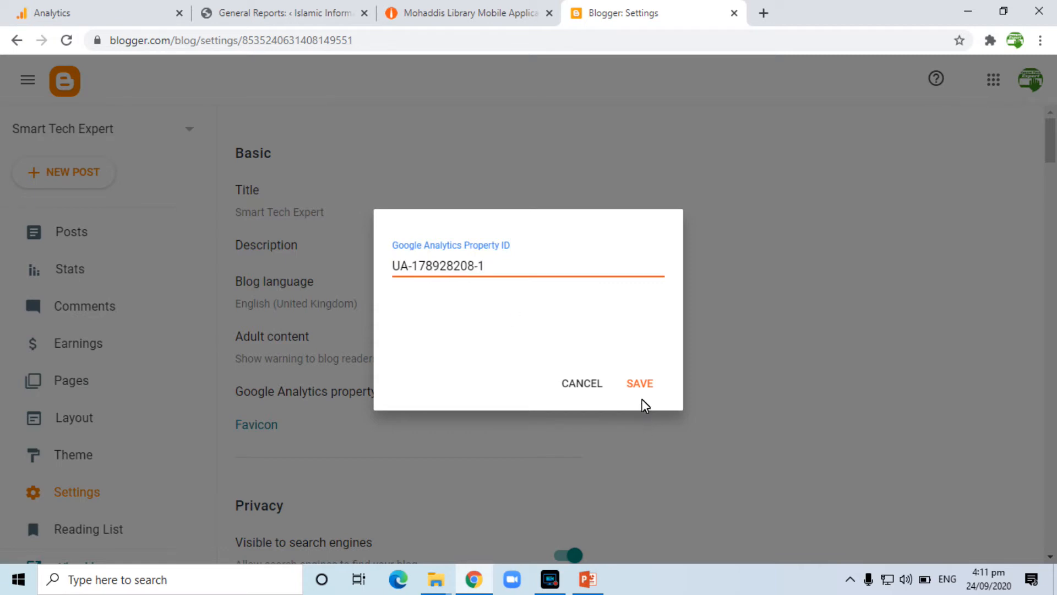
click(640, 383)
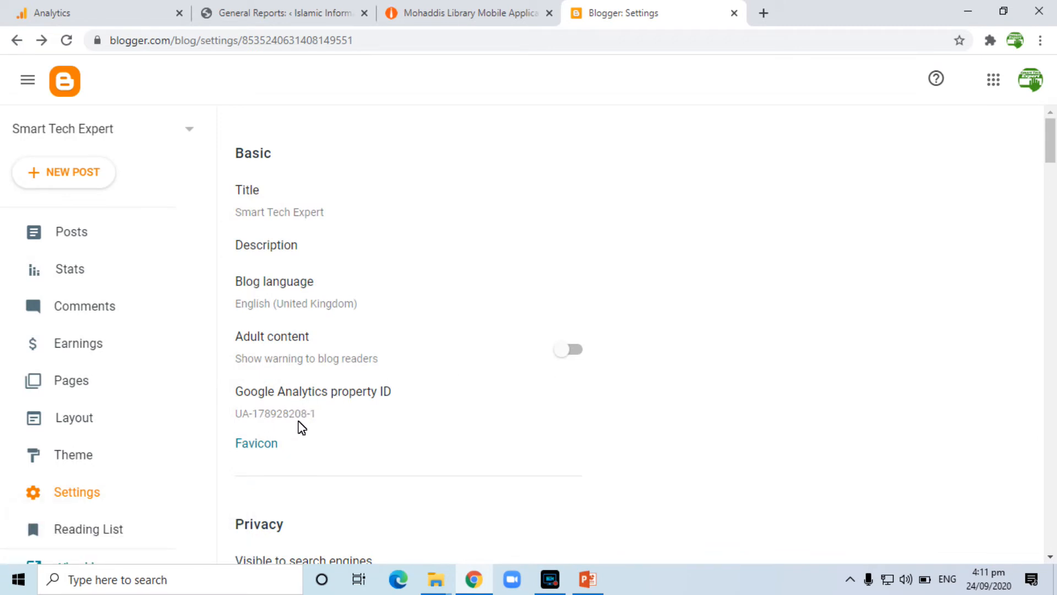
- Return to Google Analytics and view the Real-time Overview report
click(97, 2)
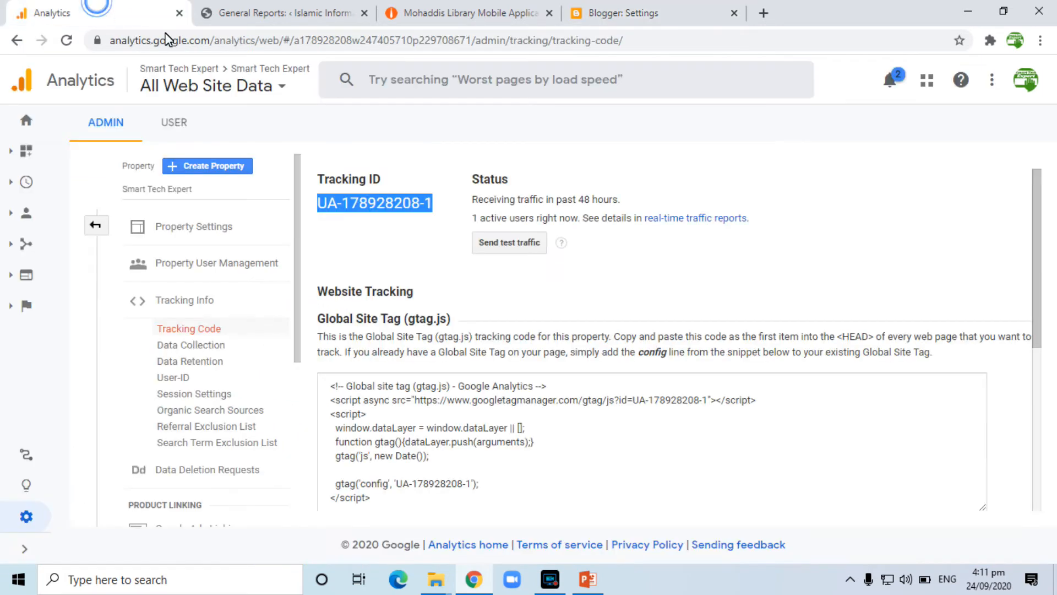
click(32, 123)
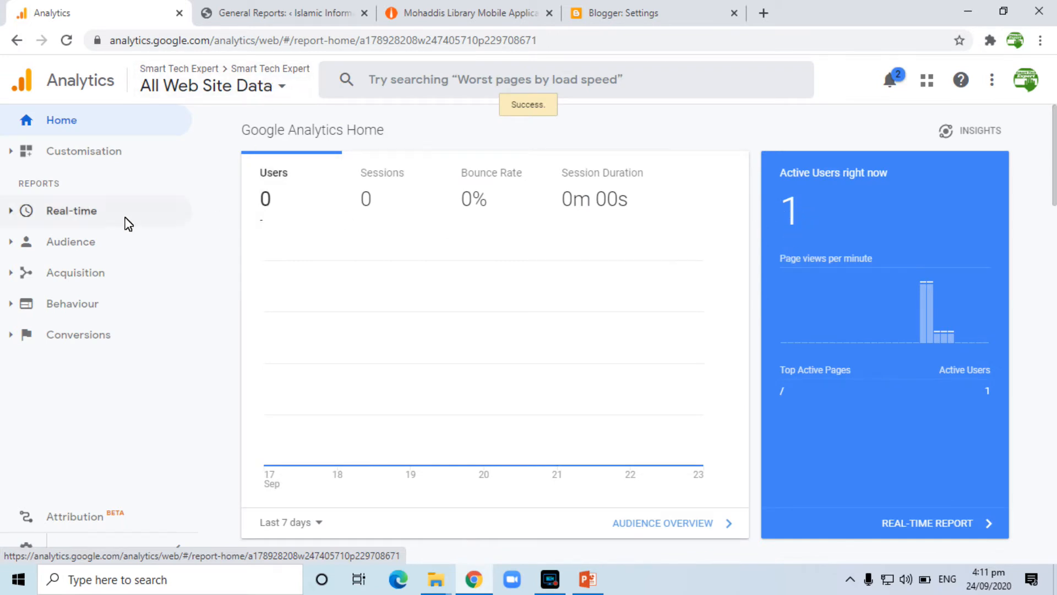
click(71, 212)
click(85, 238)
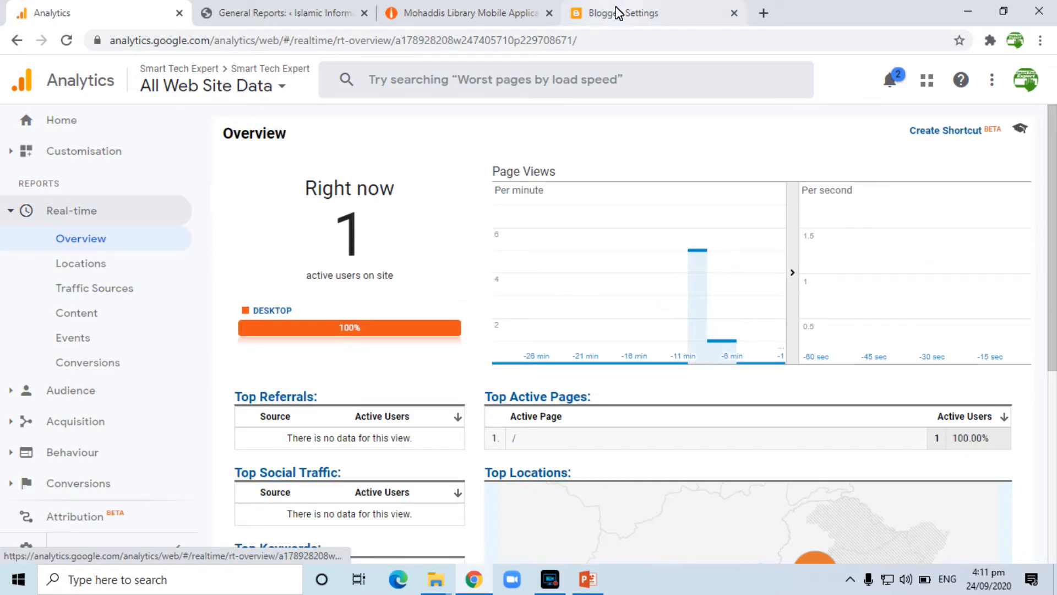
- Visit smartstechexpert.com in a new browser tab and check the Real-time Overview and Locations reports in Google Analytics
click(765, 14)
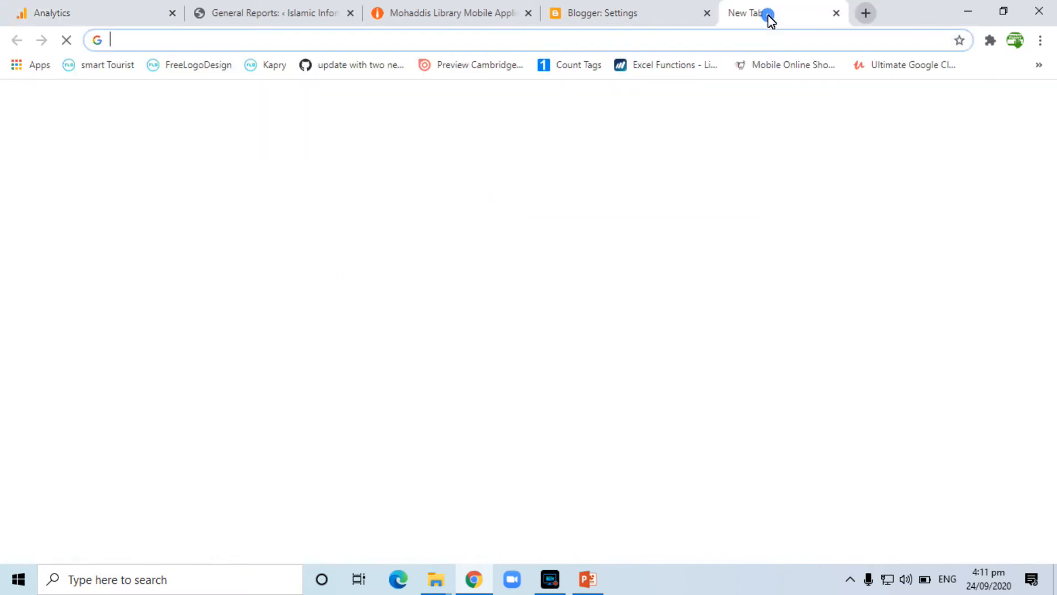
text(smart)
text(stechexpert.com)
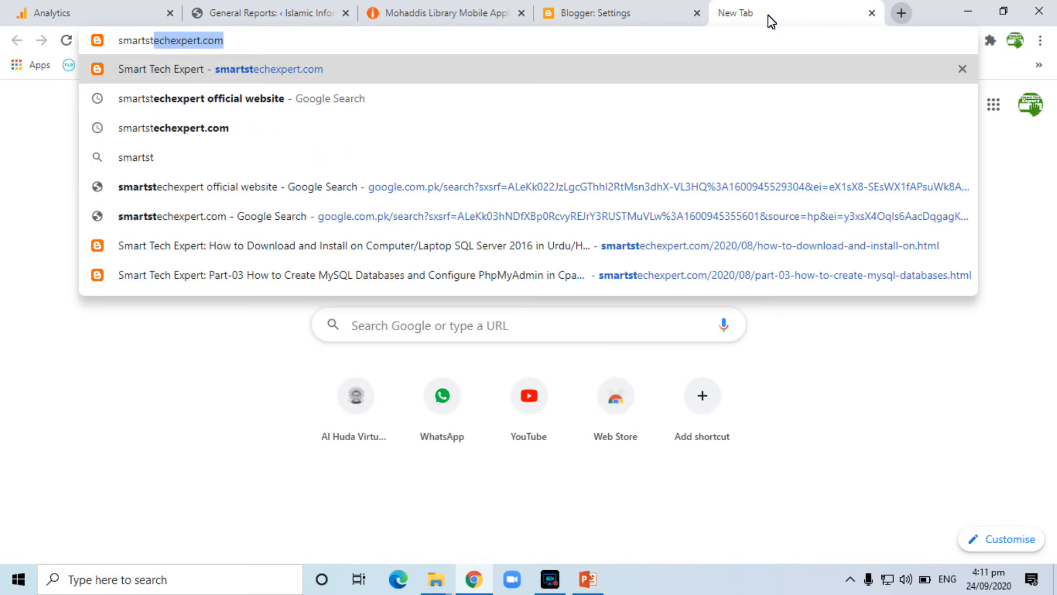
key(Return)
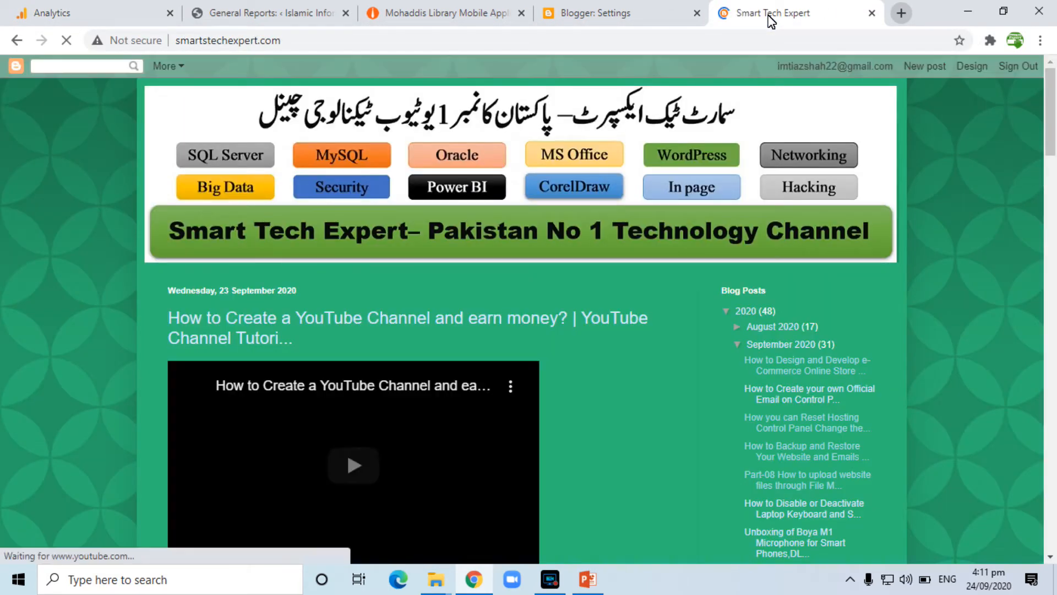
click(96, 8)
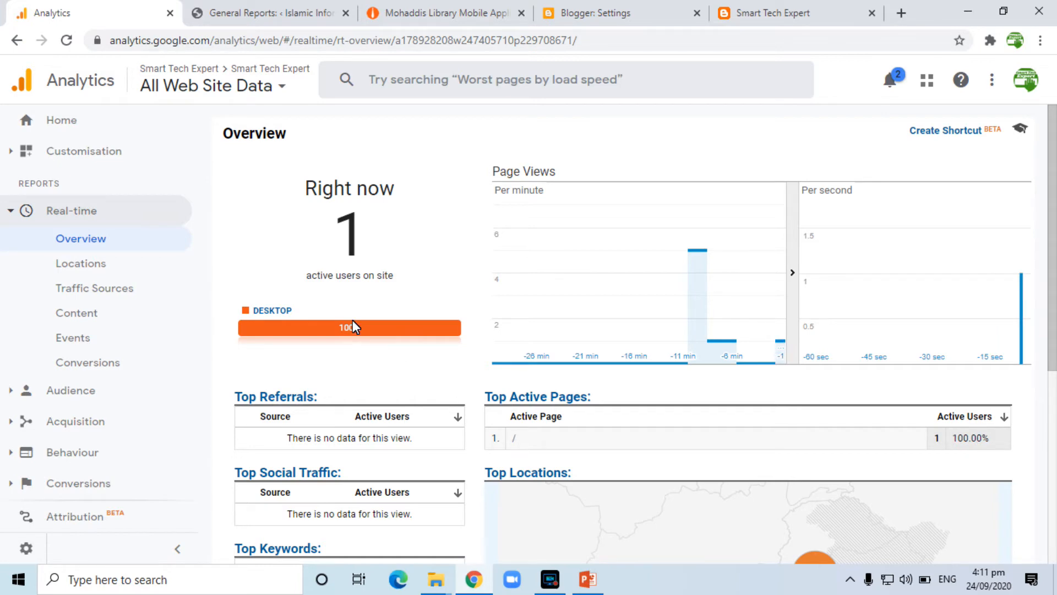
click(88, 266)
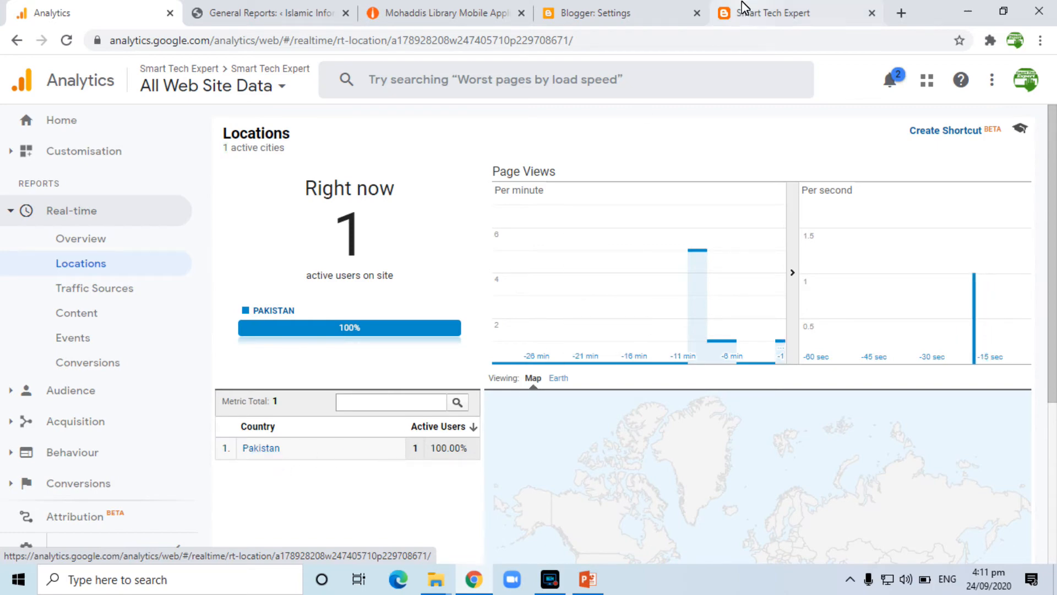
- Open the blog post about creating an official email on Control Panel and compare it with the Real-time Content report in Analytics
click(760, 8)
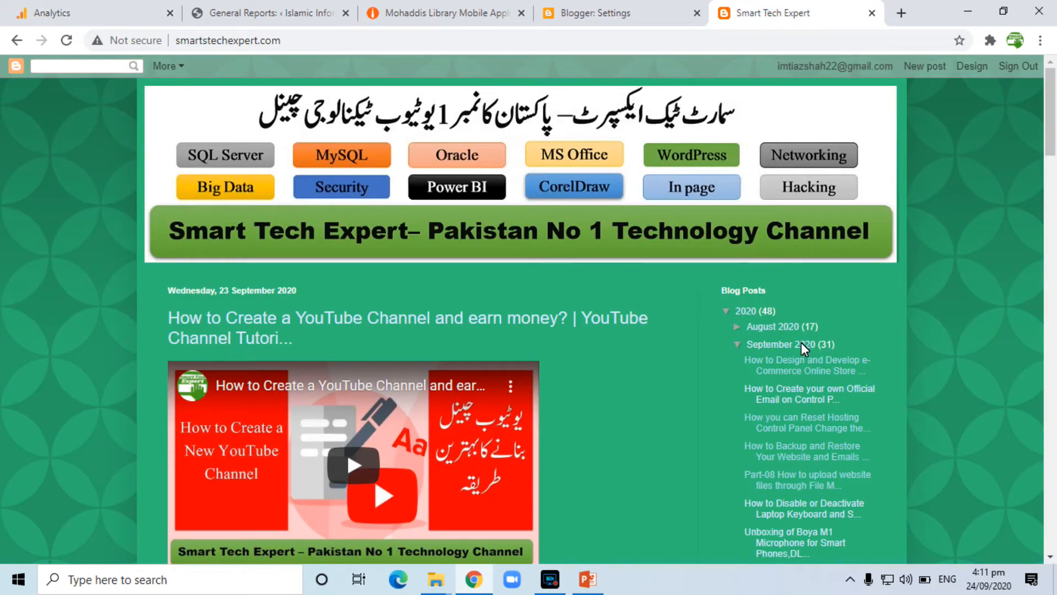
click(782, 396)
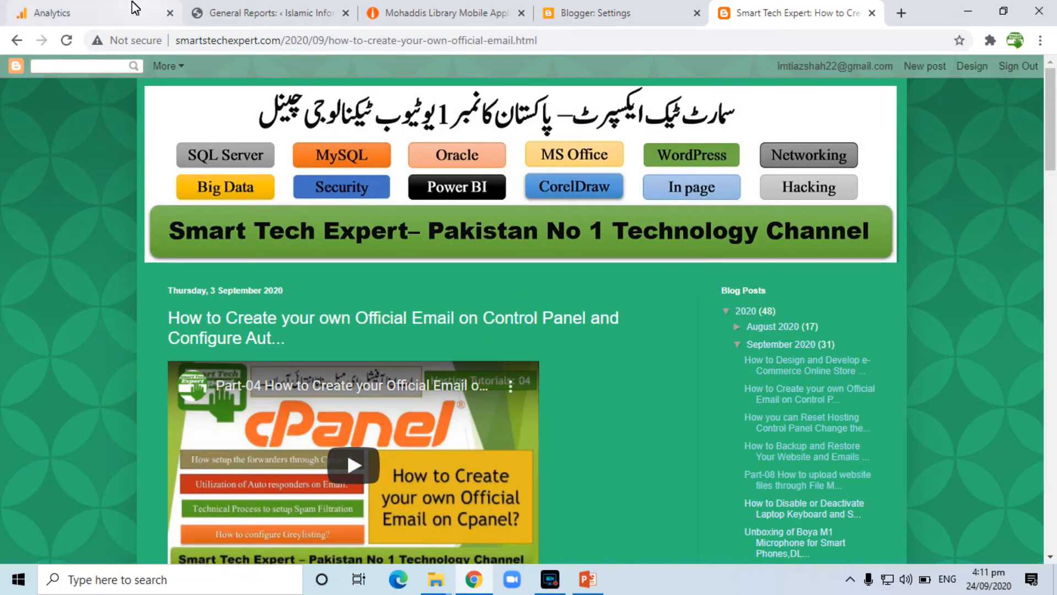
click(135, 8)
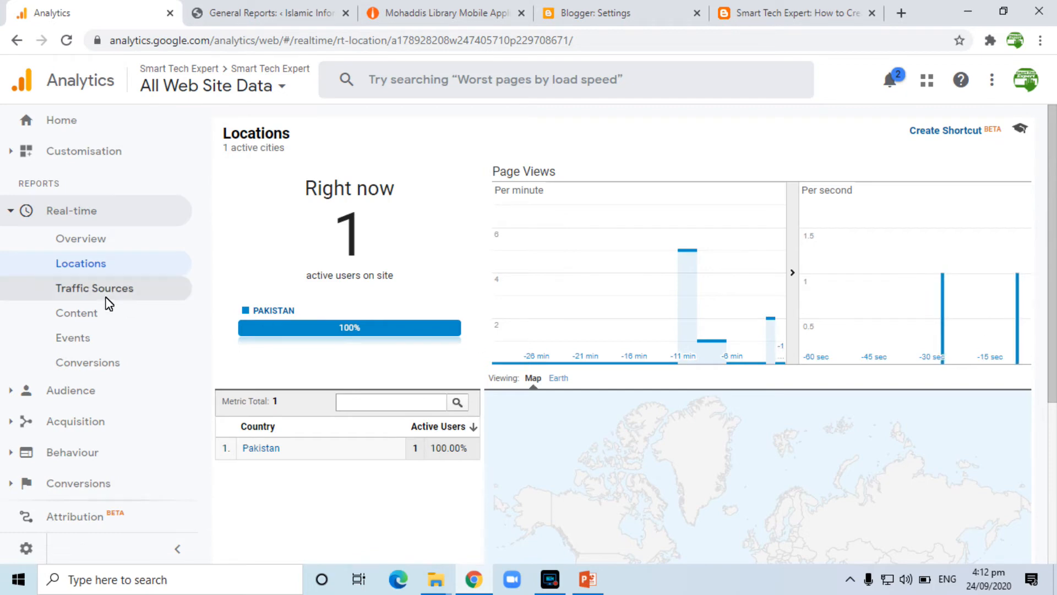
click(89, 311)
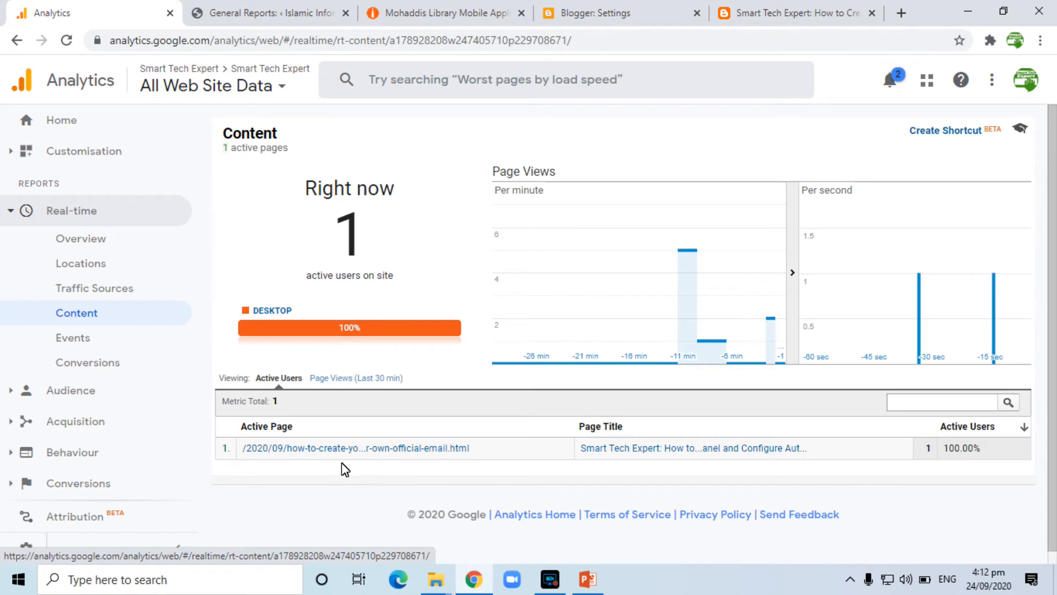
click(810, 16)
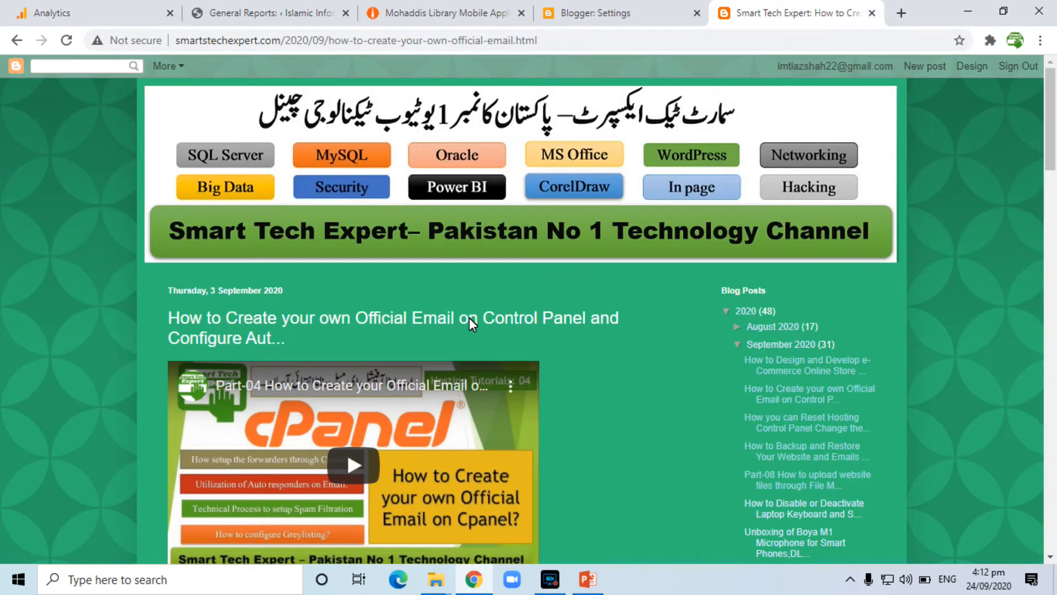
click(93, 13)
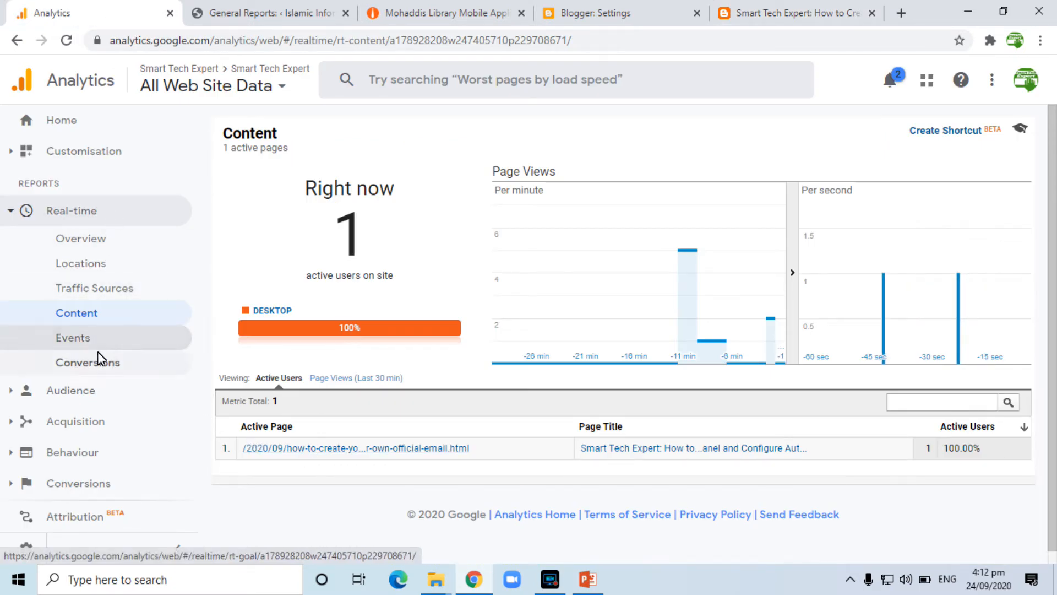
- Open the blog post on configuring the PrestaShop payment gateway and check the active page in the Real-time Content report
click(813, 11)
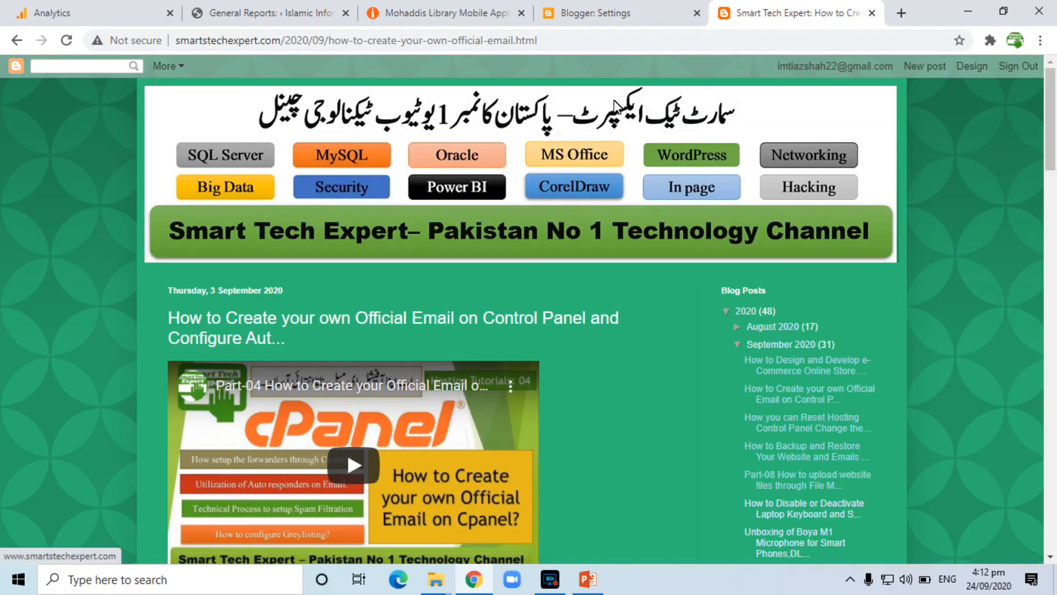
scroll(615, 104, down, 8)
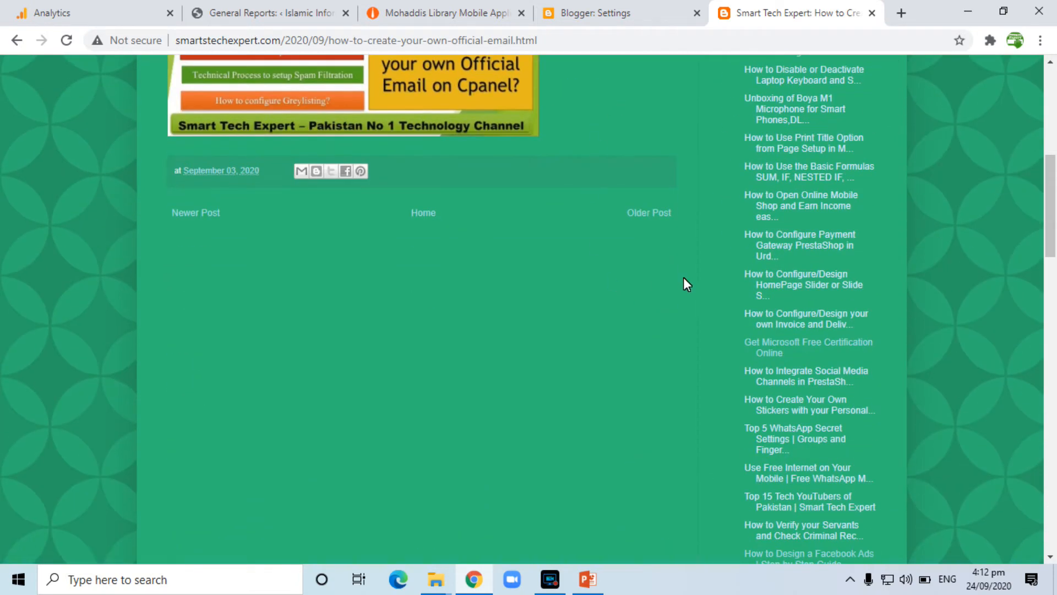
click(781, 243)
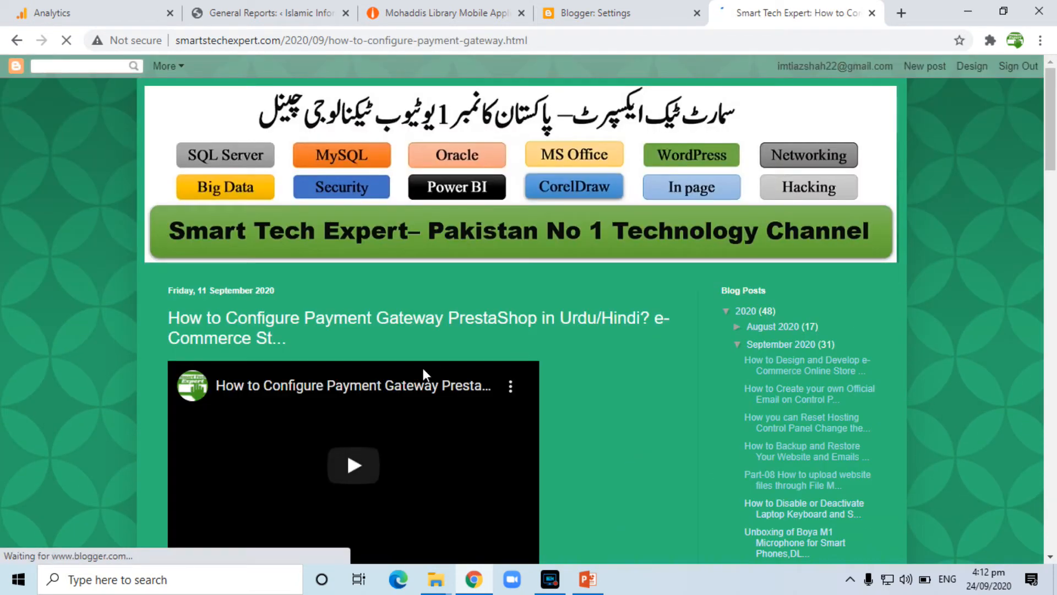
click(100, 11)
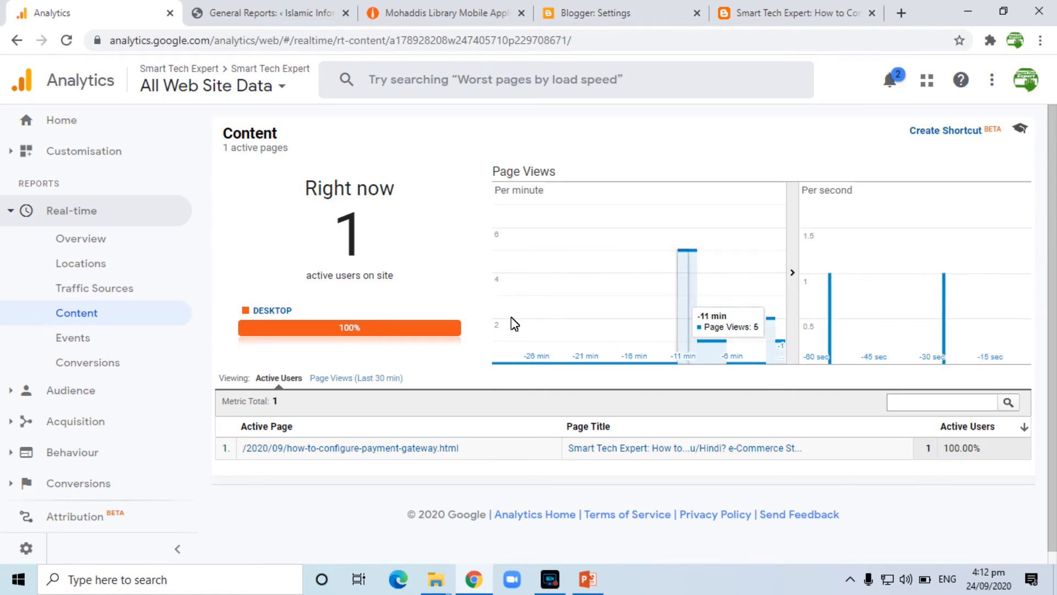
- View the Real-time Events report and the Audience Overview report for the blog
click(80, 335)
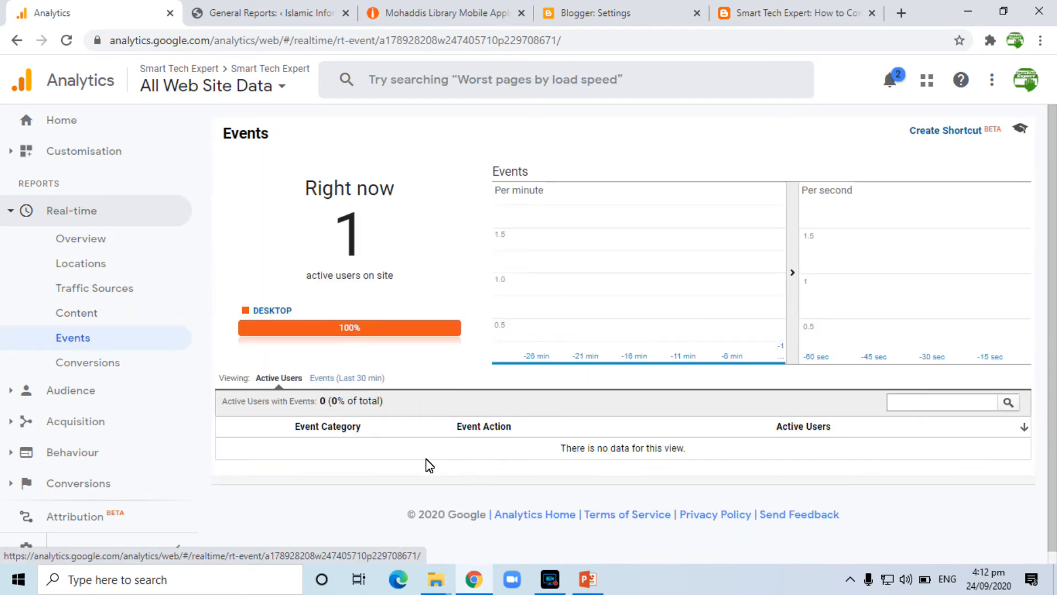
click(72, 391)
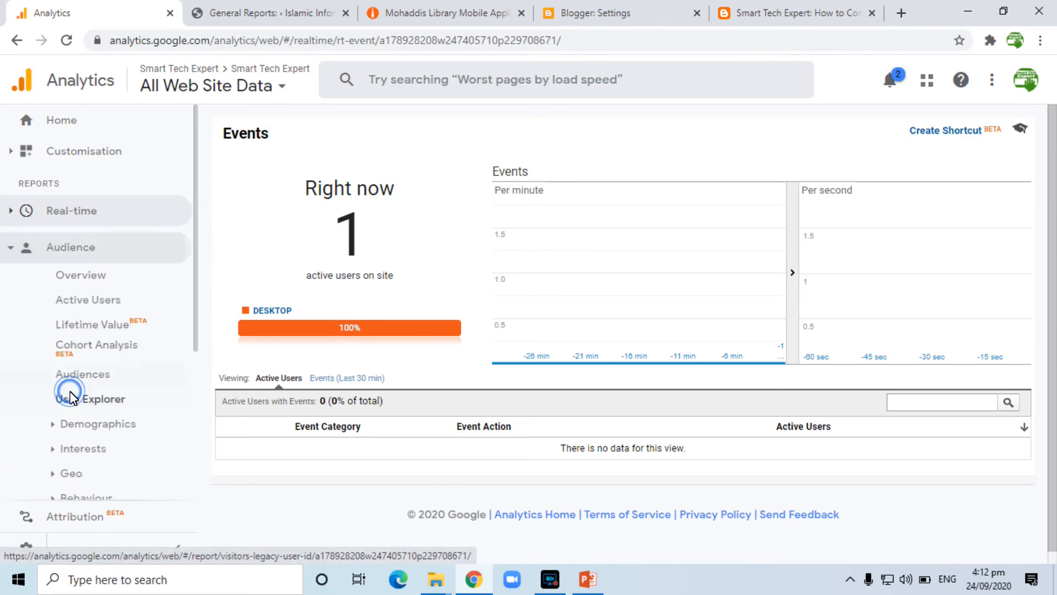
click(88, 271)
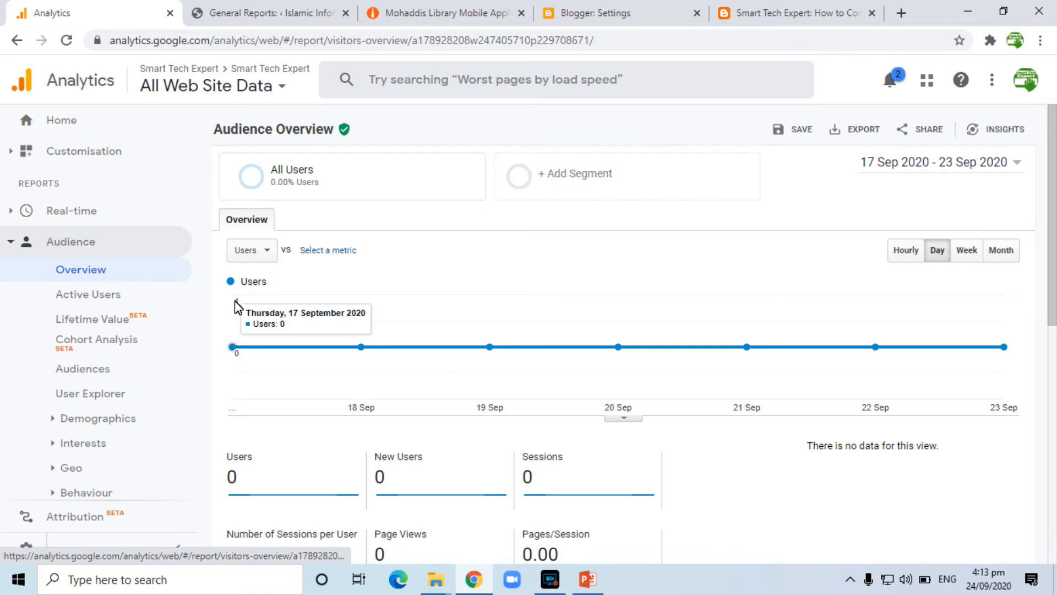
mouse_move(1054, 171)
mouse_down()
mouse_move(1055, 424)
mouse_move(1047, 175)
mouse_up()
mouse_move(239, 305)
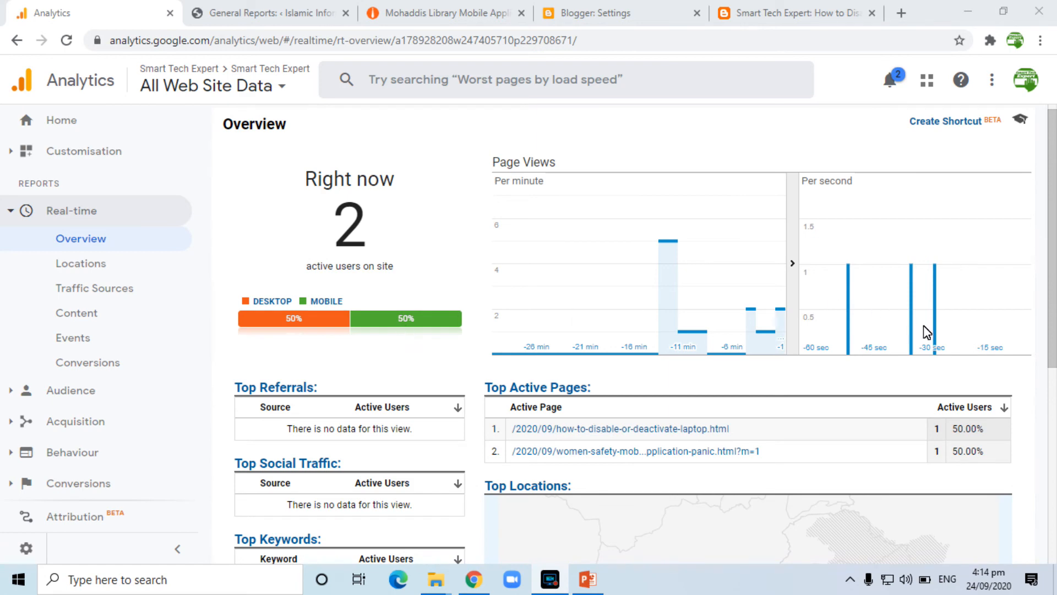
- Open the blog post on using free internet on mobile and check Top Active Pages and Top Locations in the Real-time Overview report
click(815, 11)
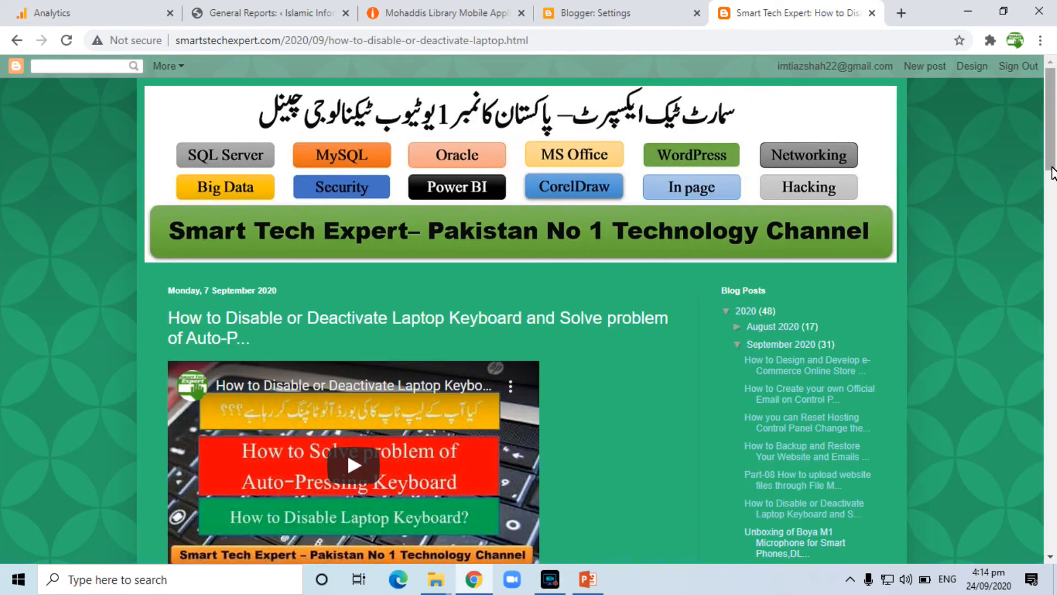
drag(1049, 165, 1055, 278)
click(810, 378)
click(106, 11)
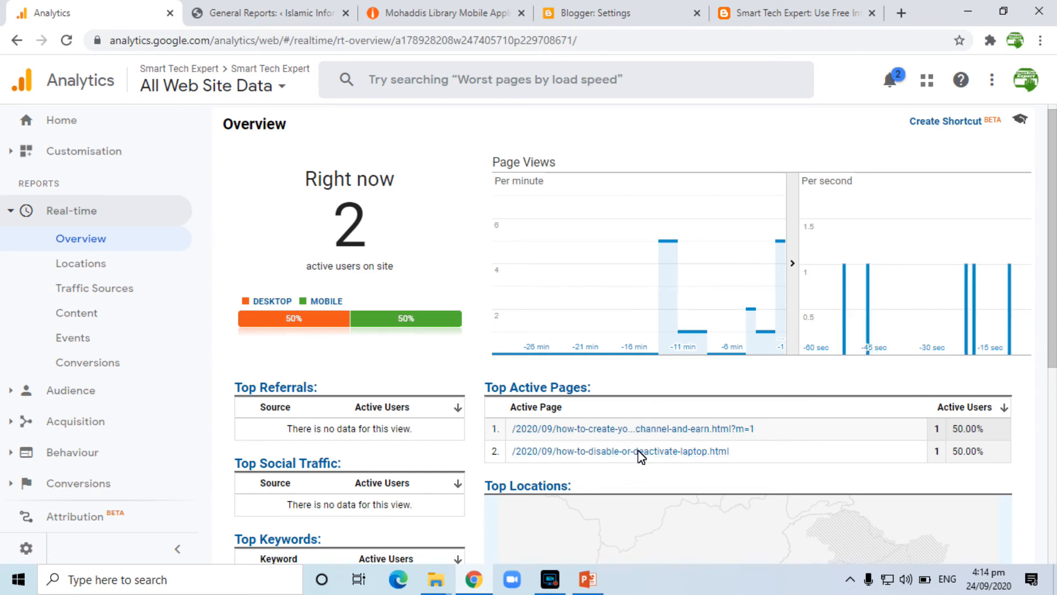
drag(1052, 273, 1052, 390)
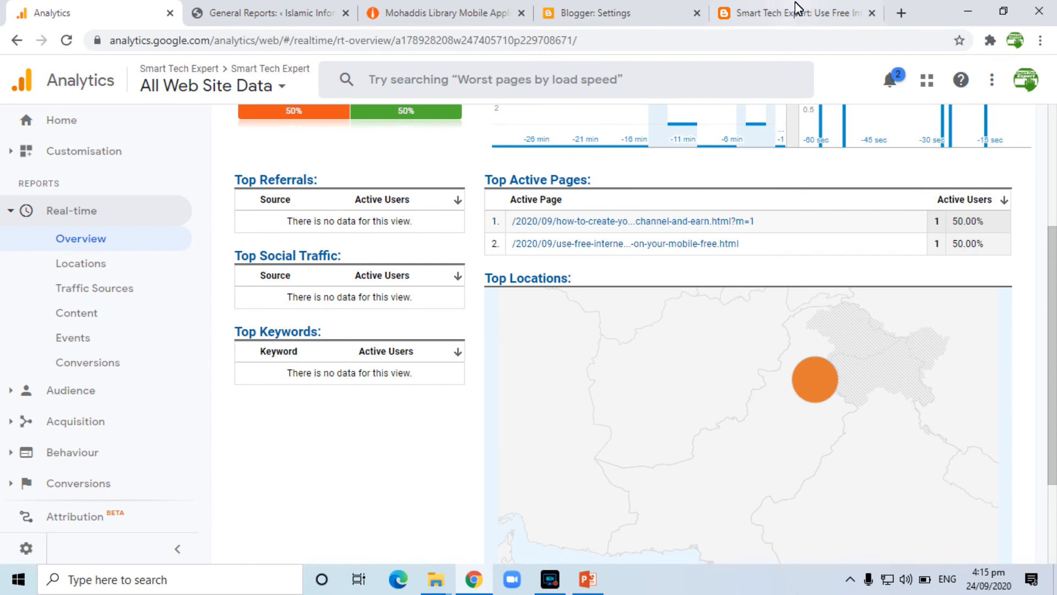
- Compare the open free-internet blog post with the active pages listed in the Real-time Overview report
click(795, 10)
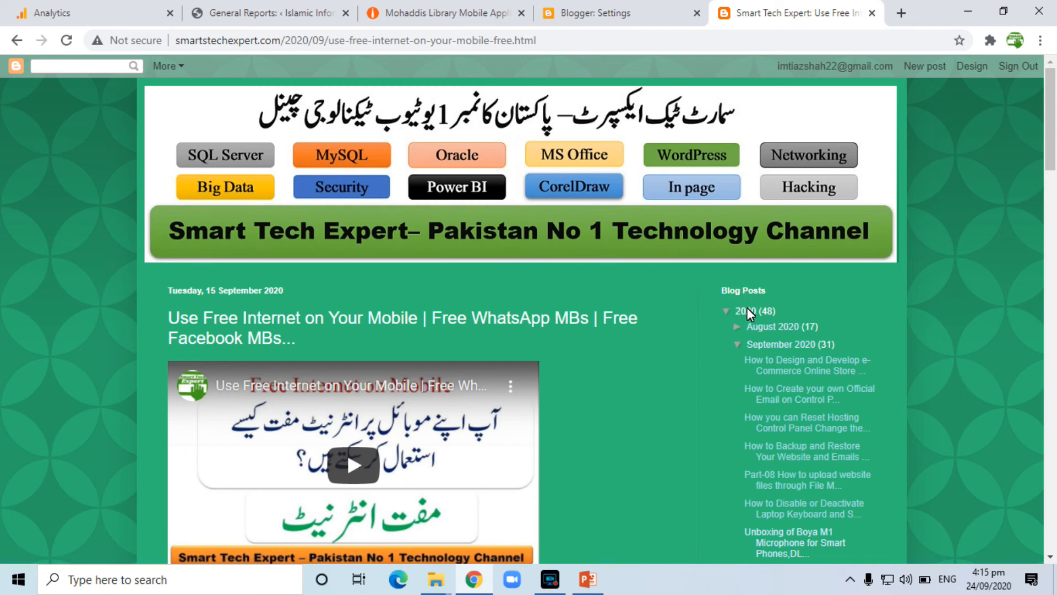
click(102, 7)
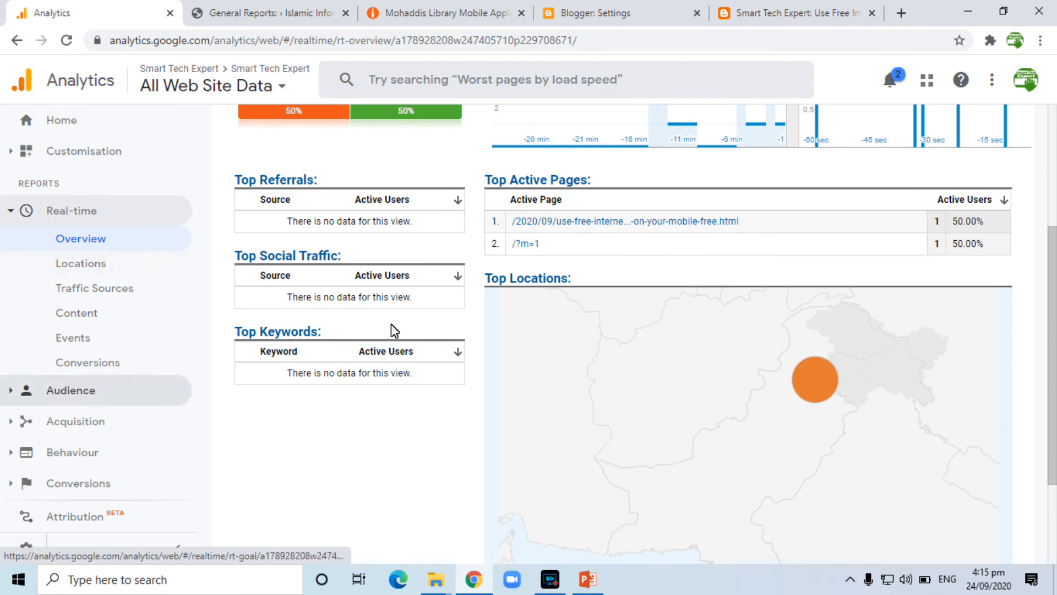
drag(1053, 313, 1053, 341)
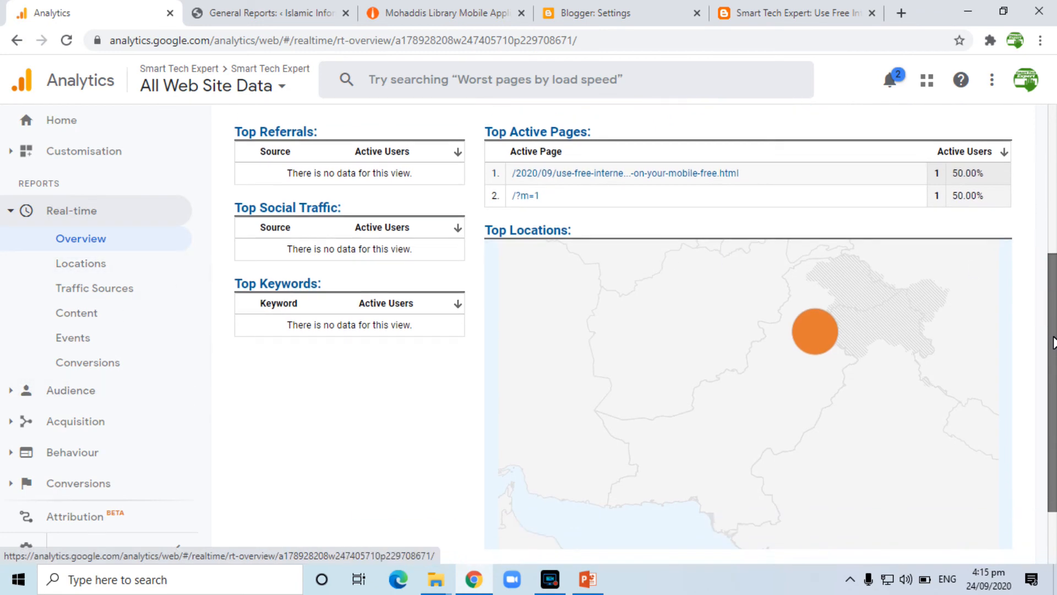
- Open the Behaviour Overview report and review its page views graph and site content metrics
click(72, 453)
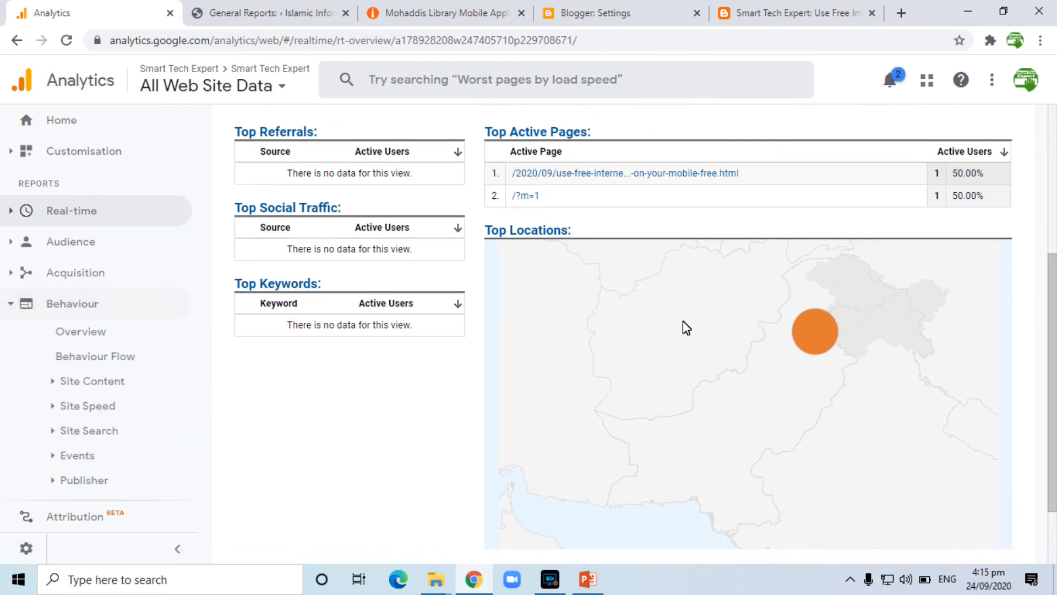
click(64, 330)
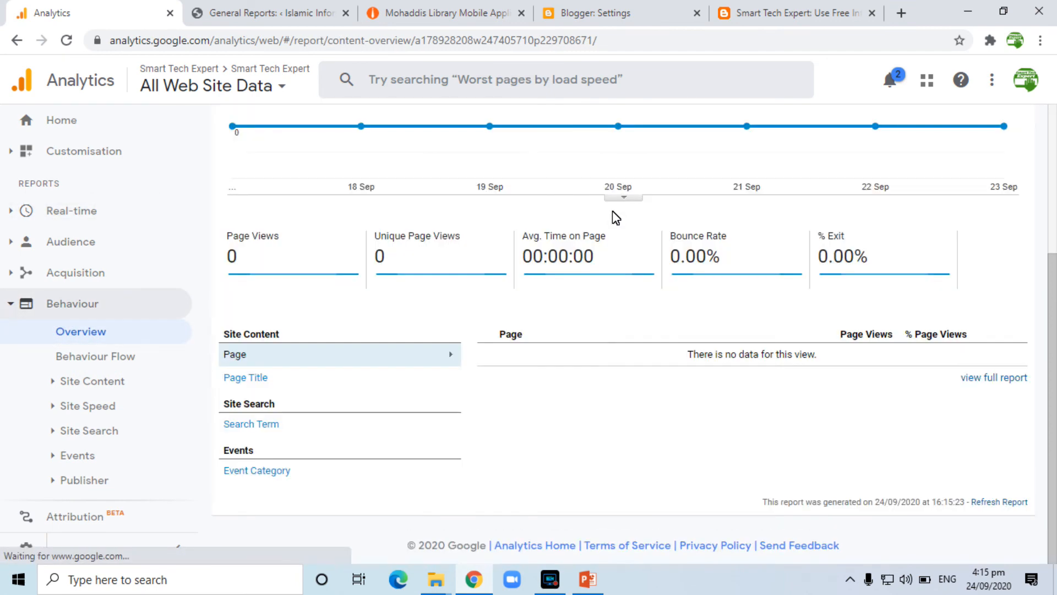
drag(1053, 294, 1052, 164)
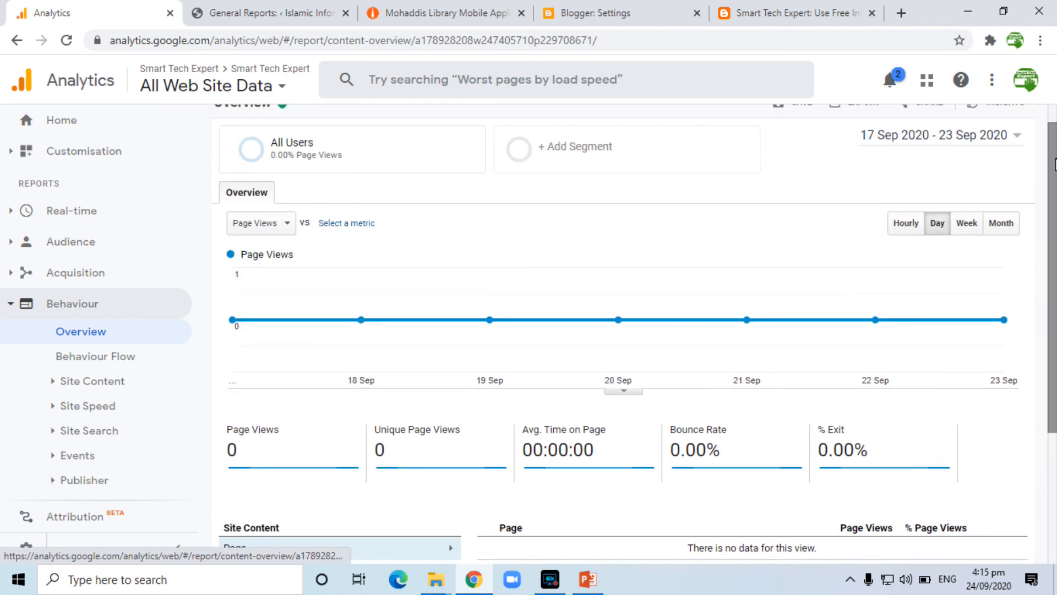
drag(1055, 164, 1052, 122)
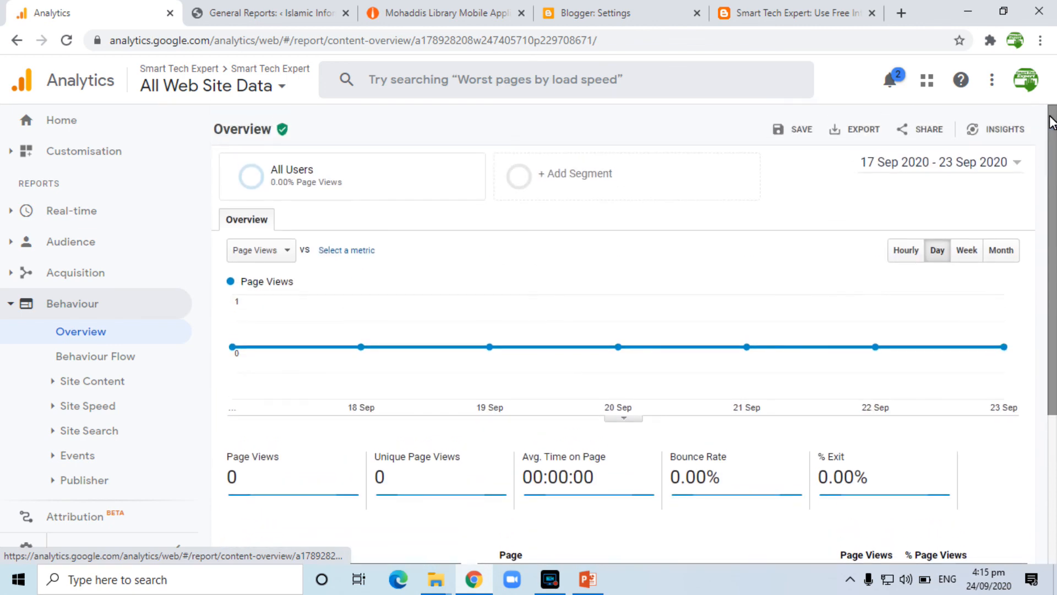